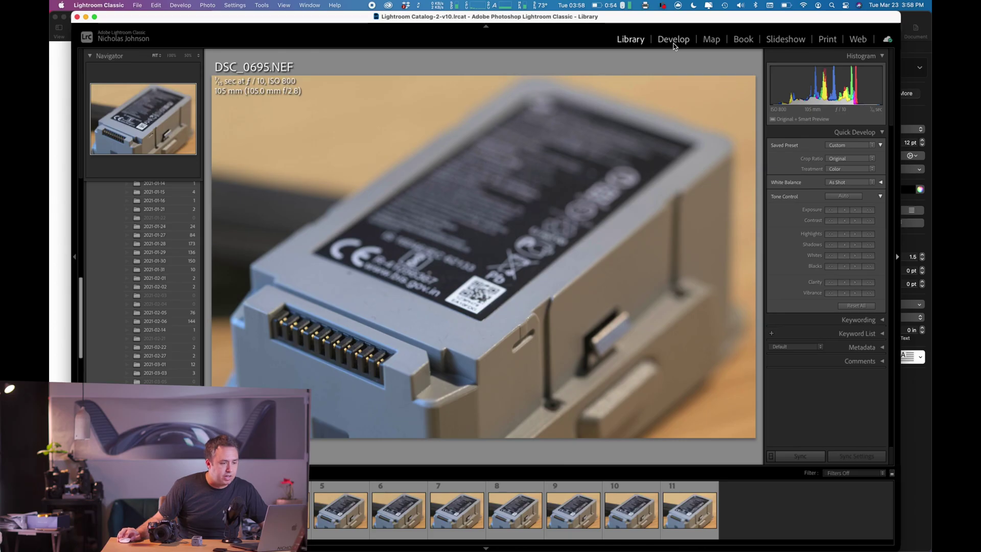
Step: Bring up the battery photo DSC_0695 for editing in Lightroom Classic
click(673, 43)
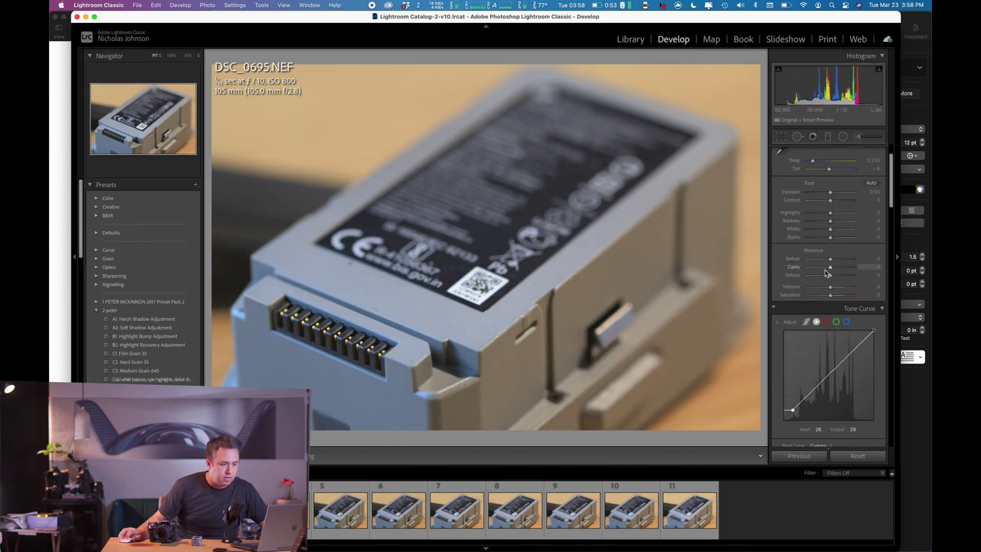
Step: Give DSC_0695 Clarity +44 and Shadows +23, then copy those settings
drag(825, 270, 841, 267)
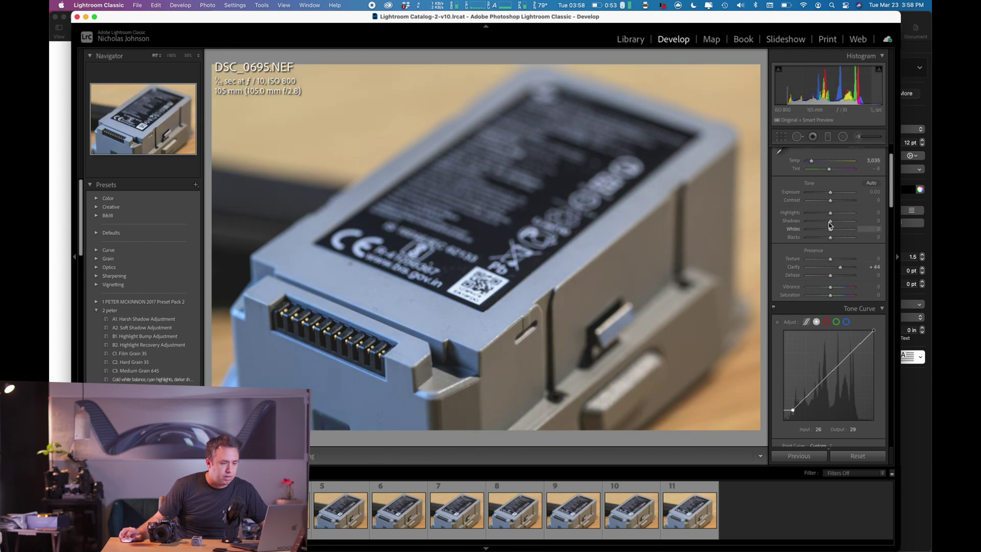
drag(830, 224, 836, 225)
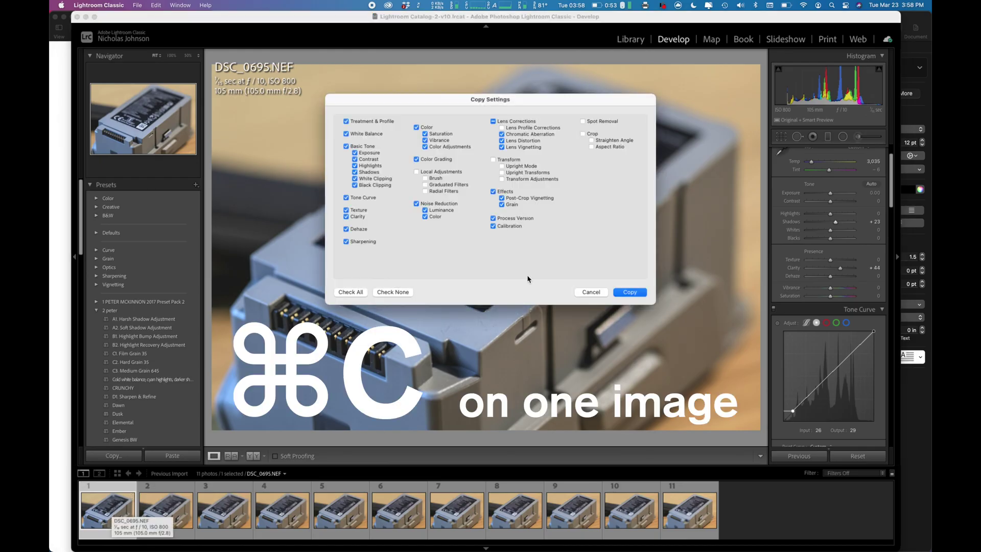
click(632, 292)
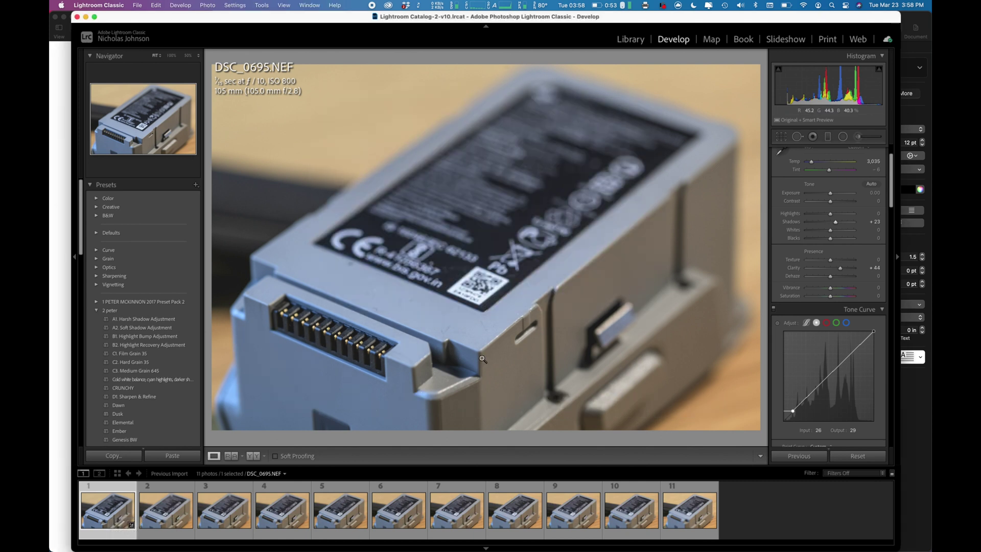
Step: Paste the copied edits onto shots 2–11, then return to the first shot
click(150, 525)
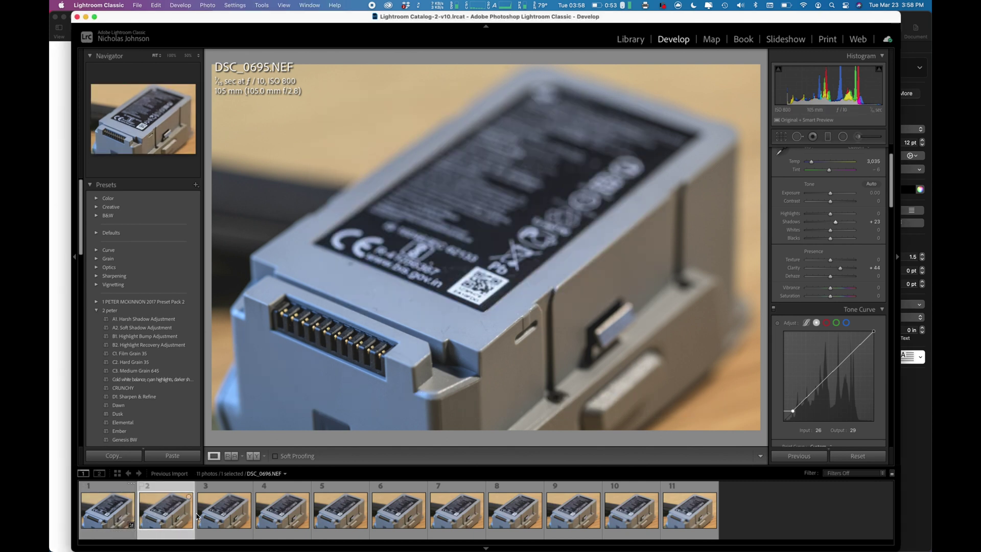
shift+click(694, 512)
key(shift+super+v)
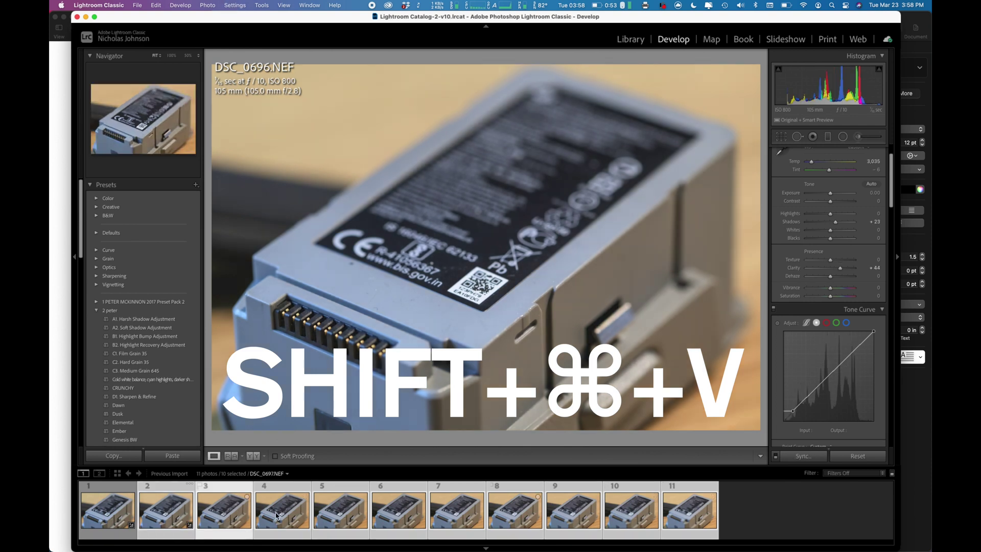
click(117, 517)
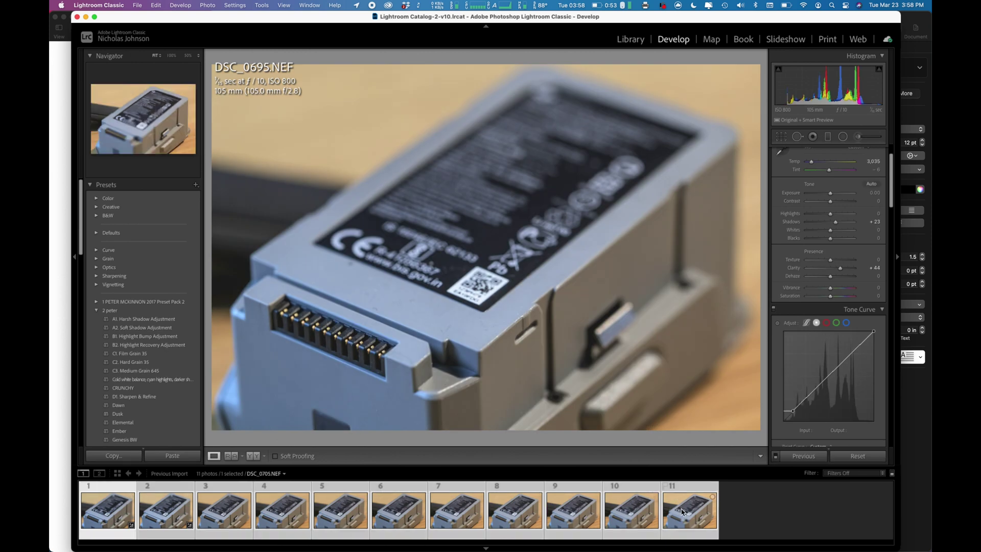
Step: Use Photo > Edit In > Open as Layers in Photoshop for the eleven battery shots
click(208, 5)
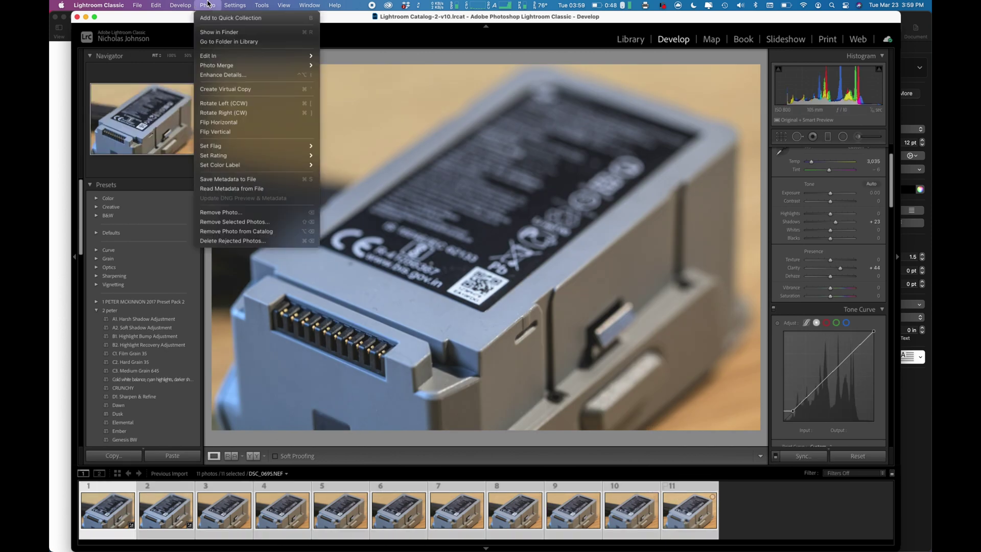
mouse_move(219, 57)
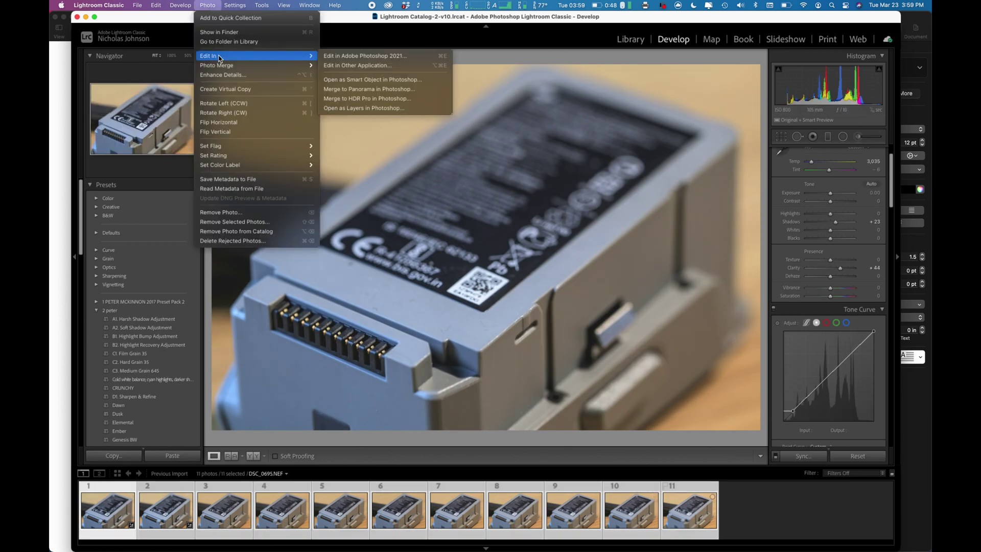
click(369, 110)
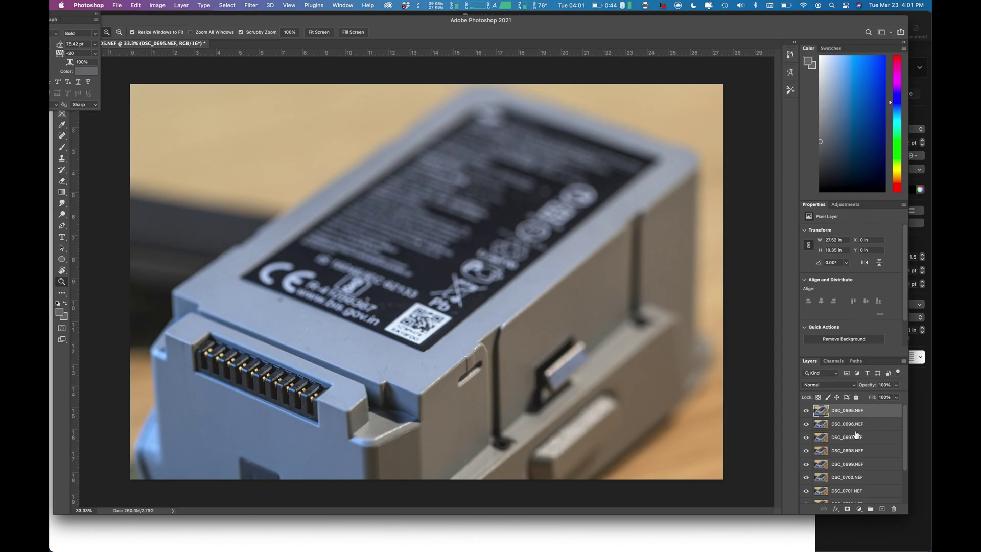
Step: Select all eleven layers and run Auto-Align Layers with Auto projection
scroll(856, 434, down, 4)
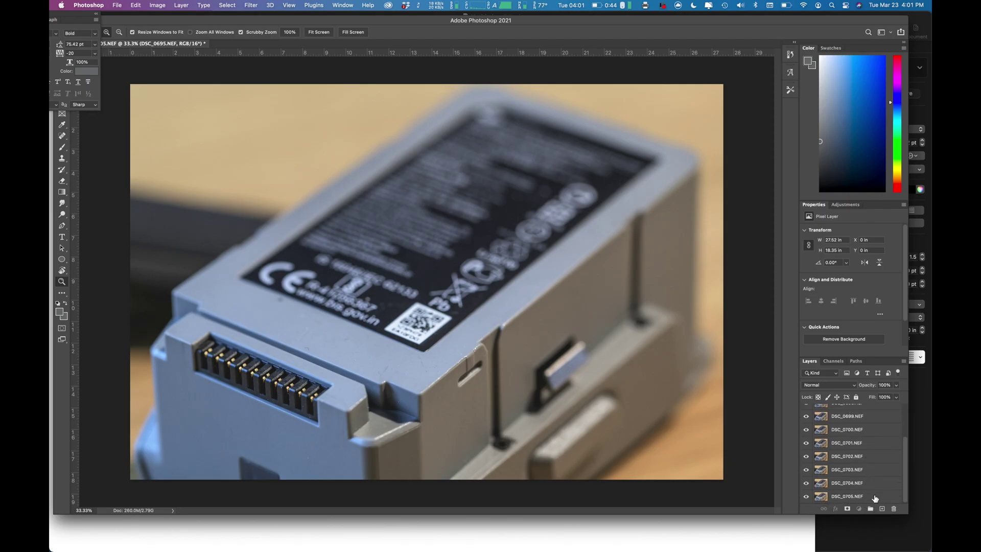
key(super+alt+a)
scroll(875, 497, up, 4)
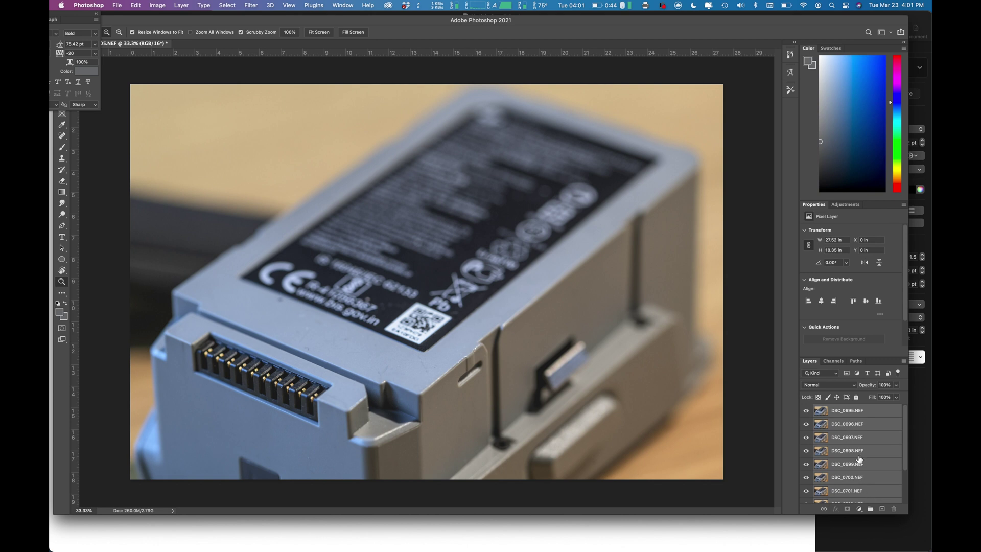
click(138, 5)
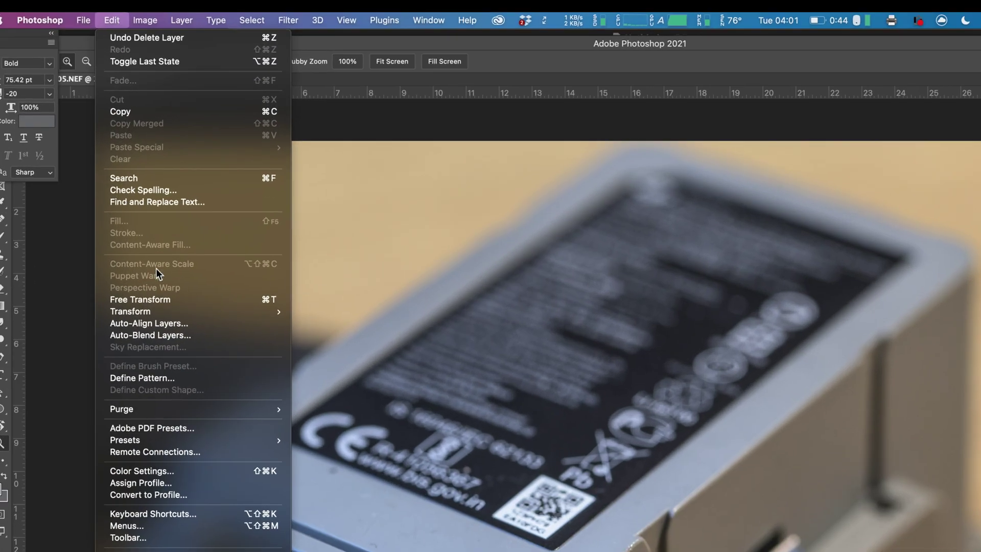
click(176, 324)
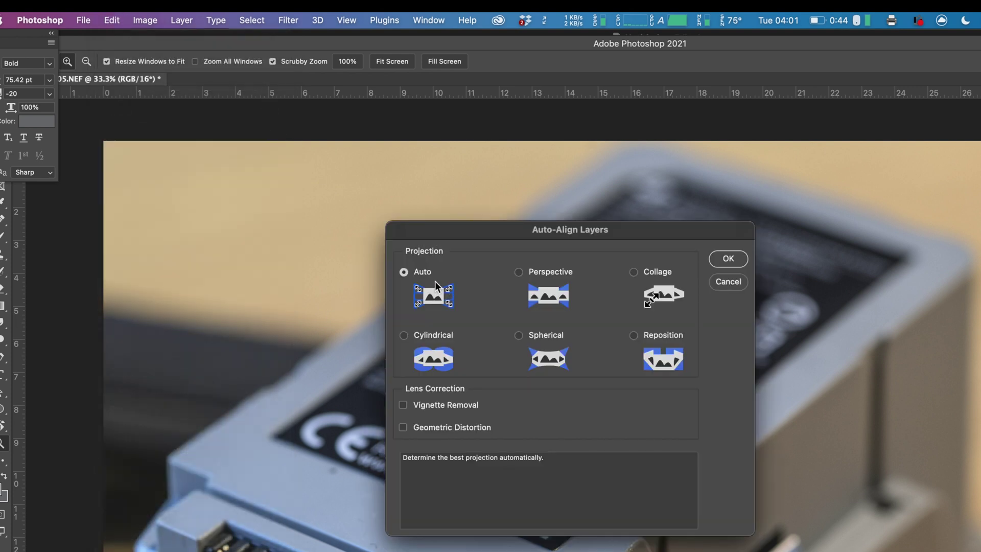
click(734, 262)
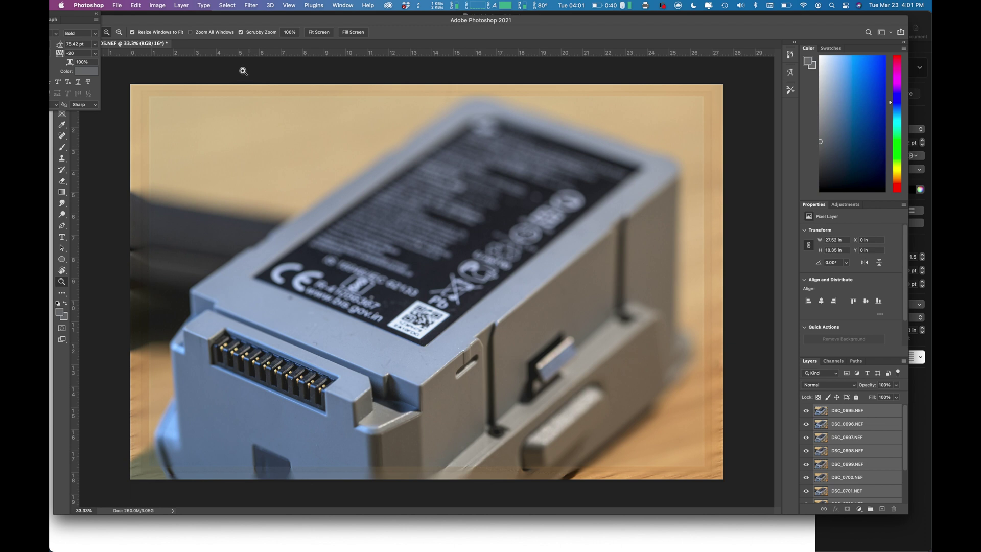
Step: Run Edit > Auto-Blend Layers with Stack Images to build the merged sharp layer
click(135, 6)
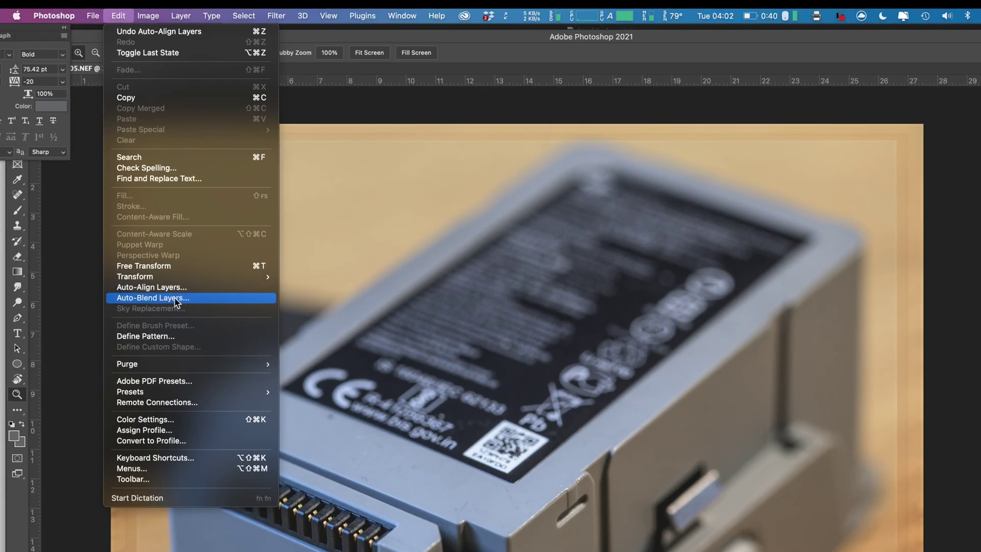
click(176, 301)
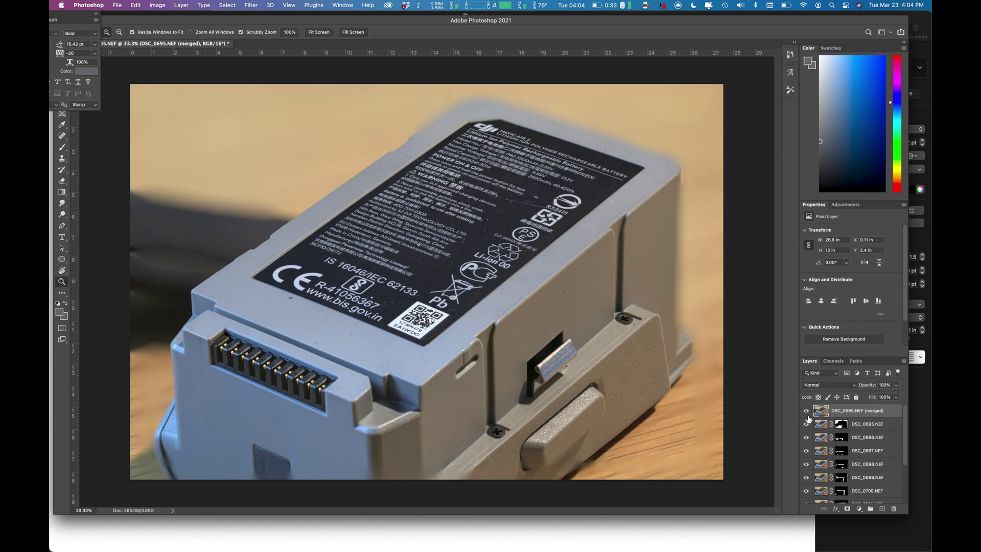
Step: Hide the source layers, then show DSC_0705 through DSC_0702 again
drag(807, 416, 806, 511)
click(806, 500)
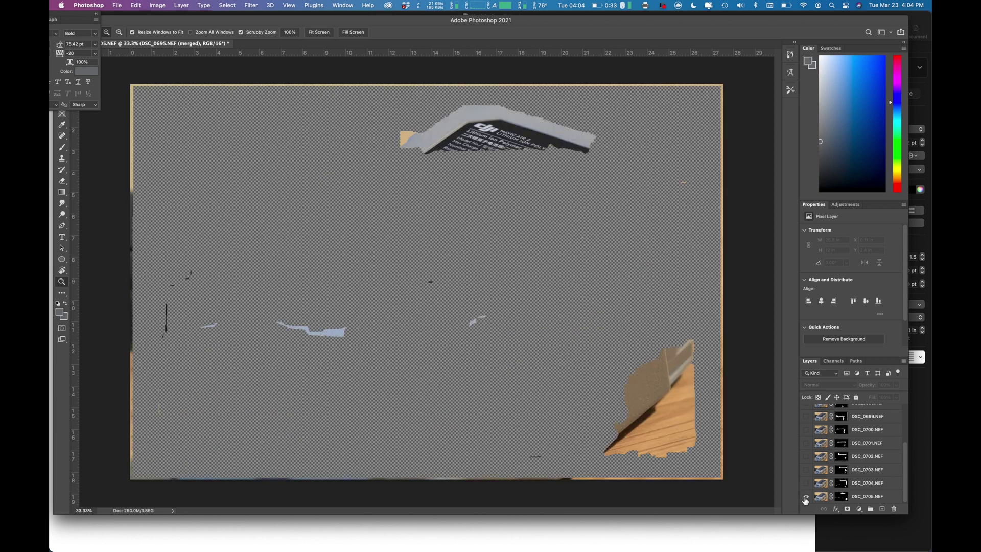
click(805, 483)
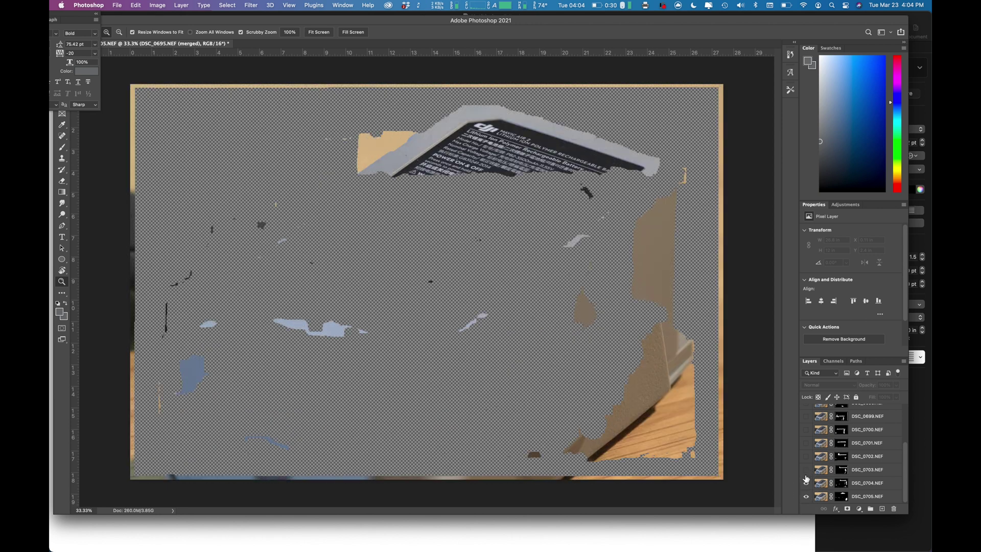
click(806, 470)
click(807, 456)
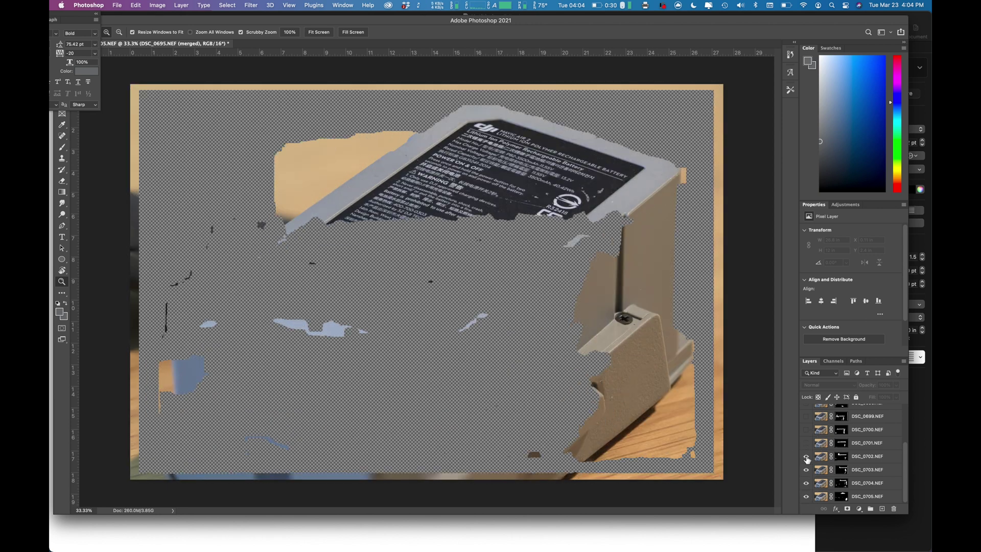
click(806, 457)
click(806, 457)
Step: Show the remaining layers DSC_0701 up through DSC_0697
click(806, 443)
click(806, 430)
click(806, 416)
scroll(812, 439, up, 5)
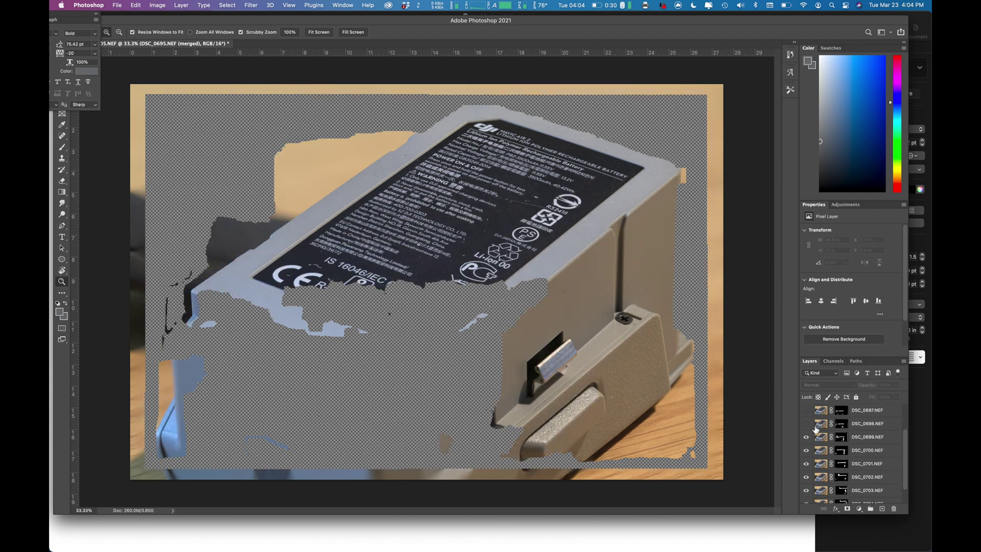
click(806, 464)
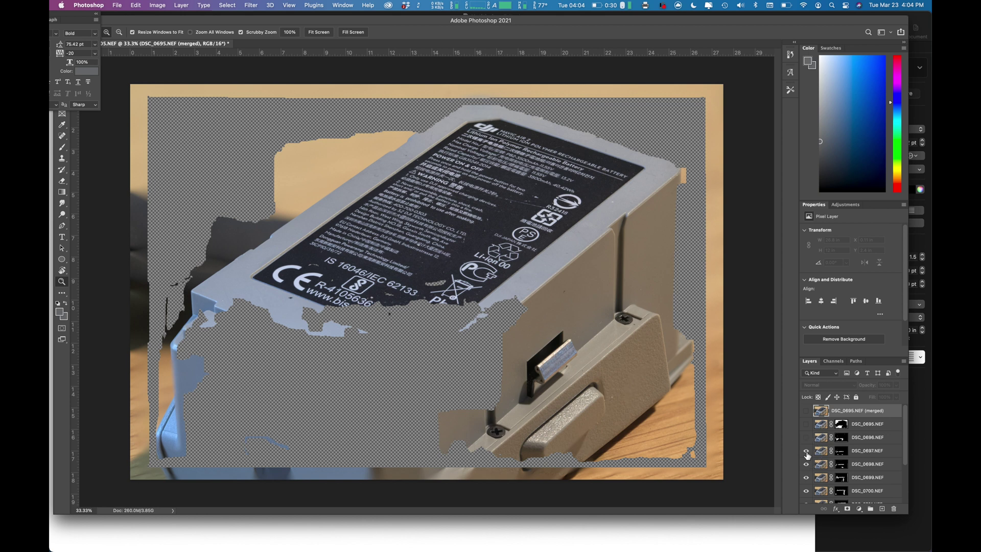
click(806, 450)
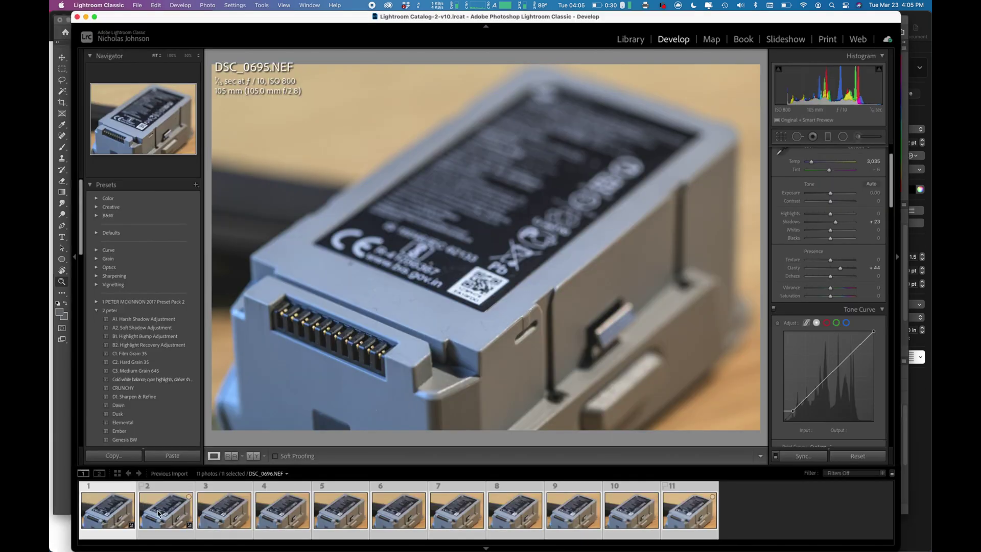
Step: Inspect the IS 16046/IEC 62133 label text on DSC_0699 at 100%
click(180, 513)
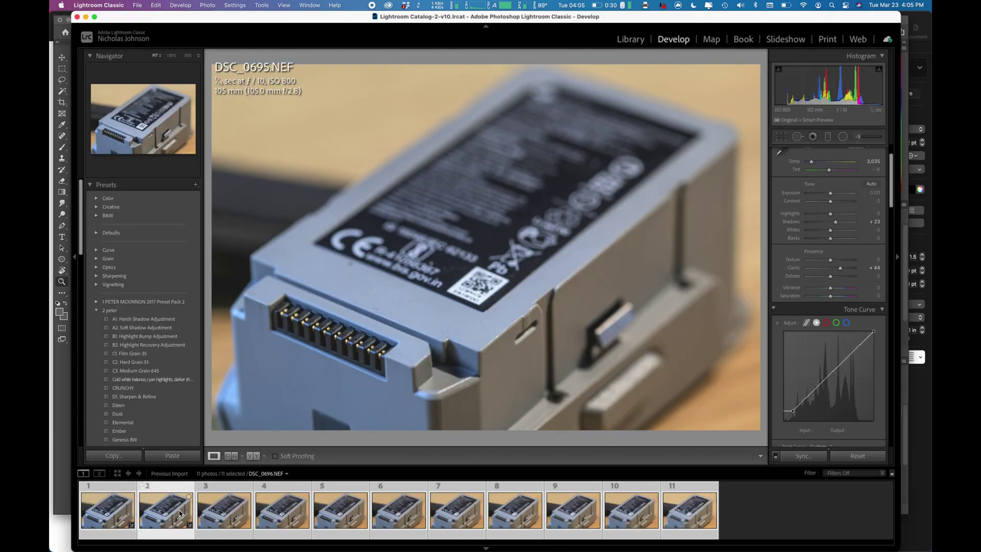
click(332, 511)
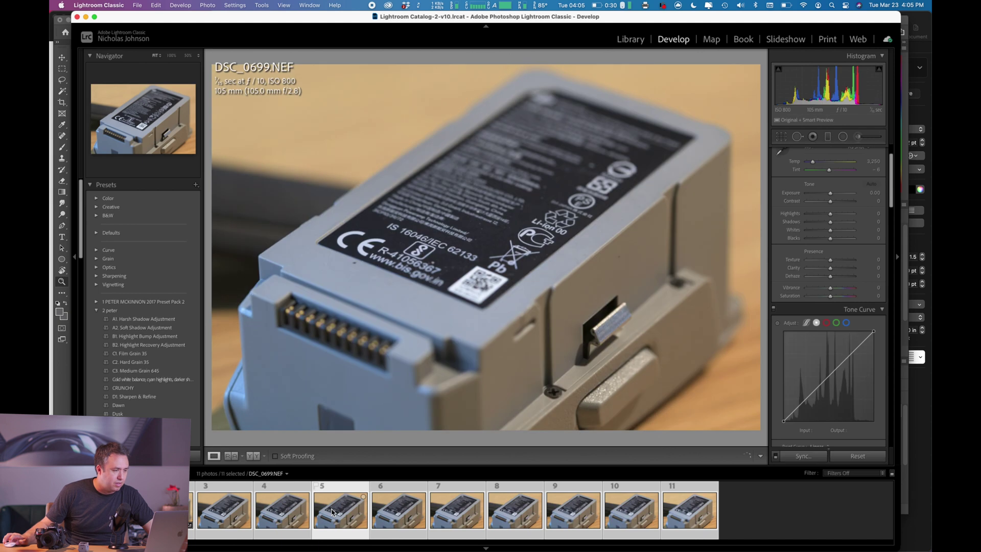
click(460, 248)
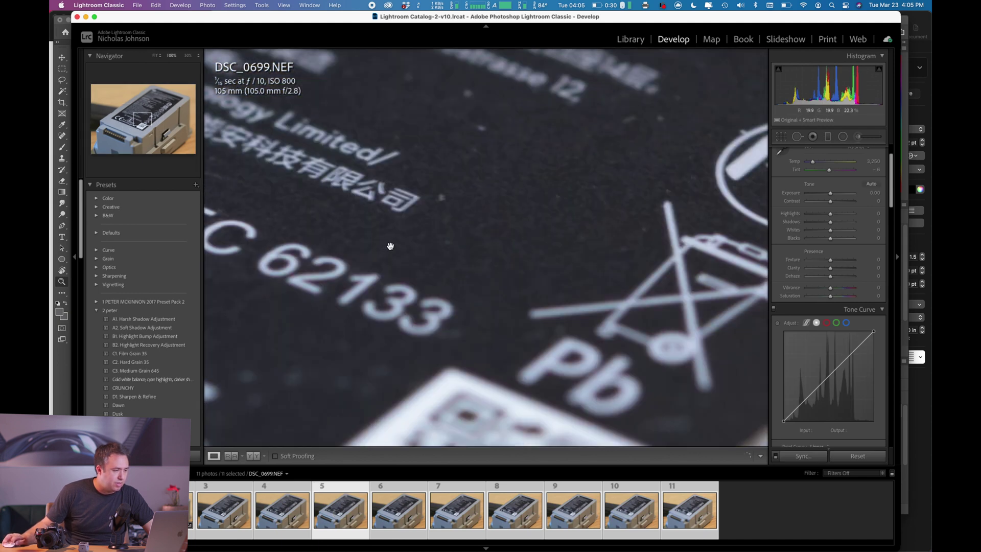
drag(390, 246, 591, 229)
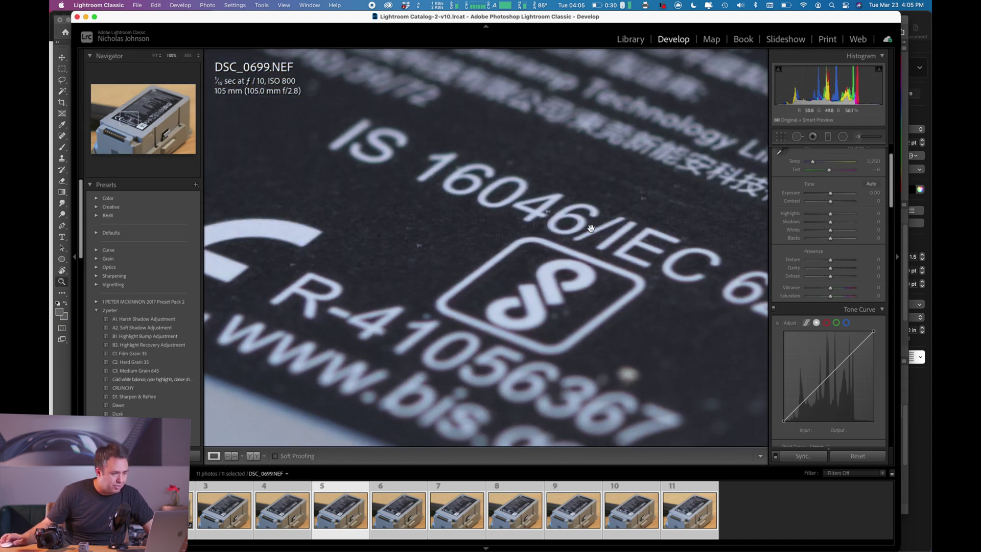
click(489, 231)
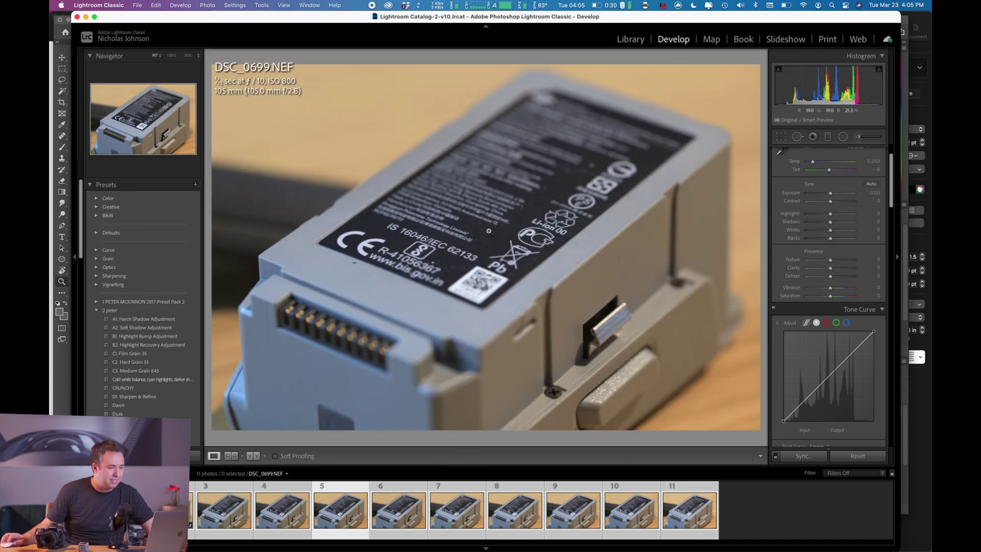
Step: Step through shots DSC_0700 to DSC_0705, then return to Photoshop
click(407, 511)
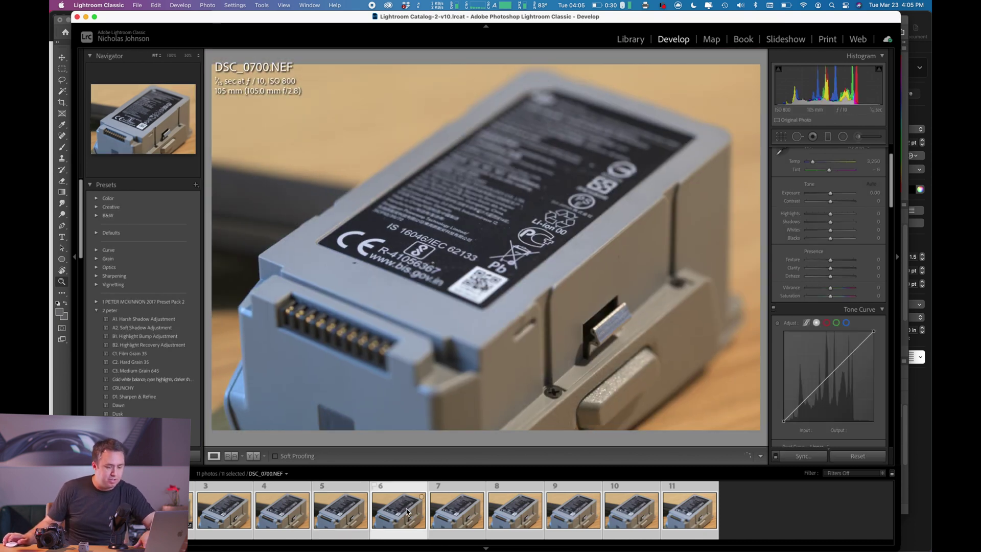
key(Right)
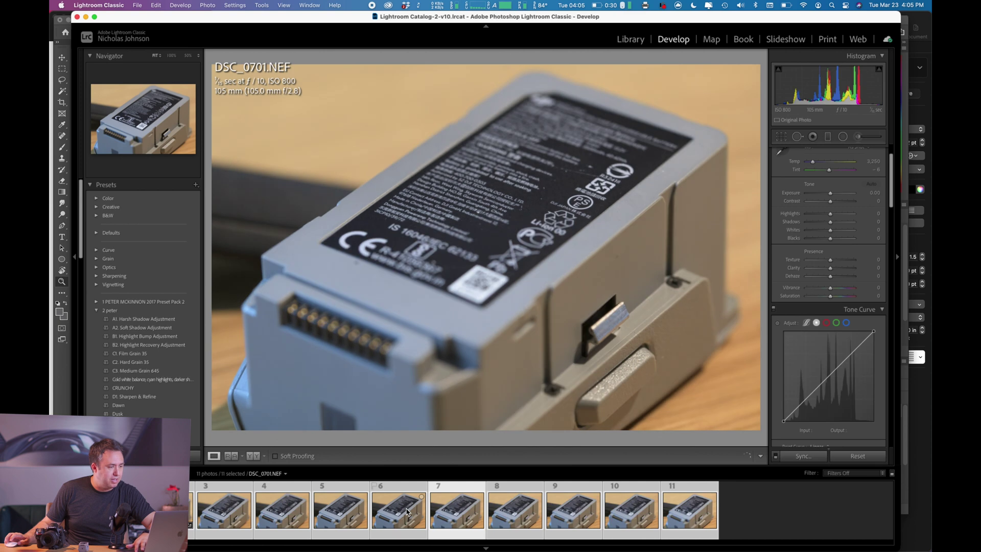
key(Right)
key(Right)
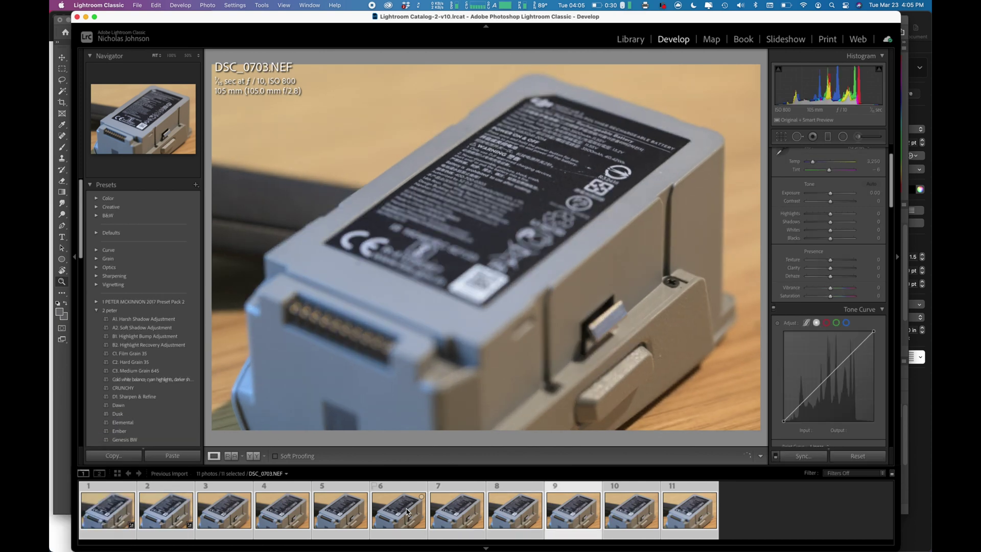
key(Right)
key(Right)
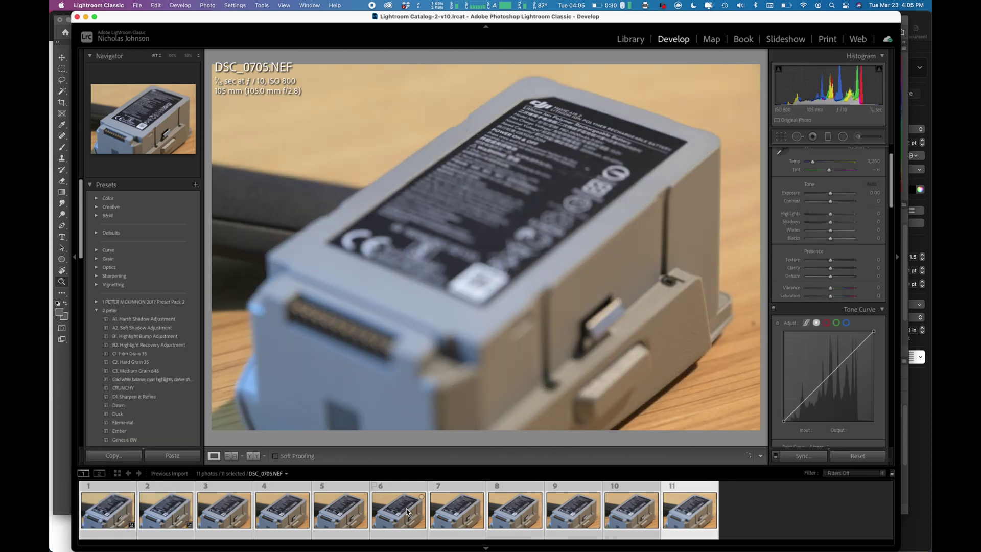
key(super+Tab)
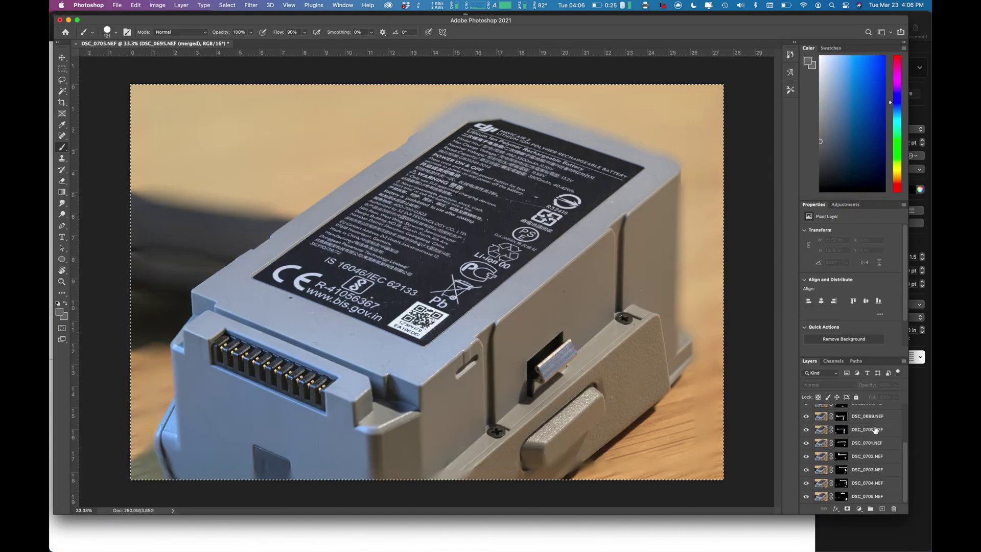
Step: Select all stack layers and bring up the context menu with Merge Layers
shift+click(877, 496)
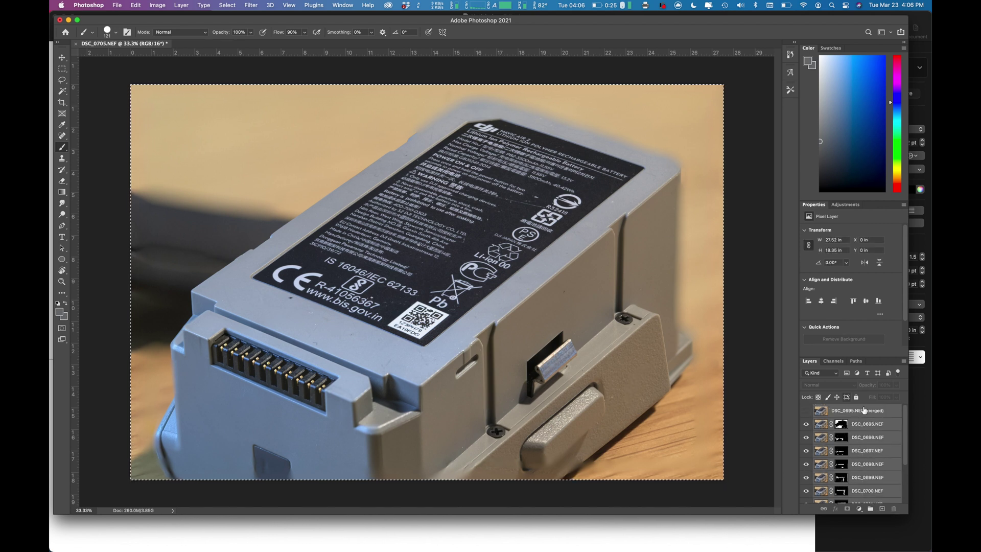
right_click(864, 410)
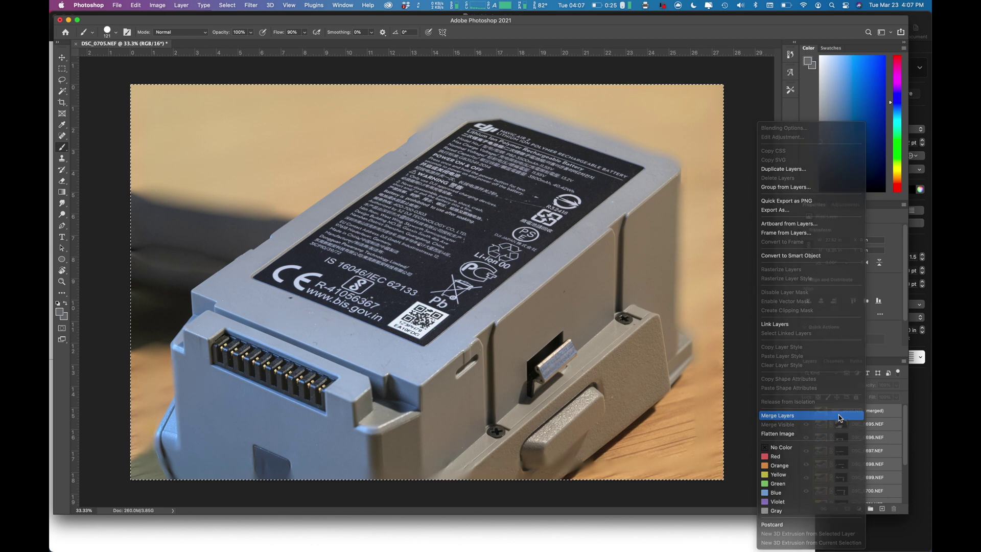